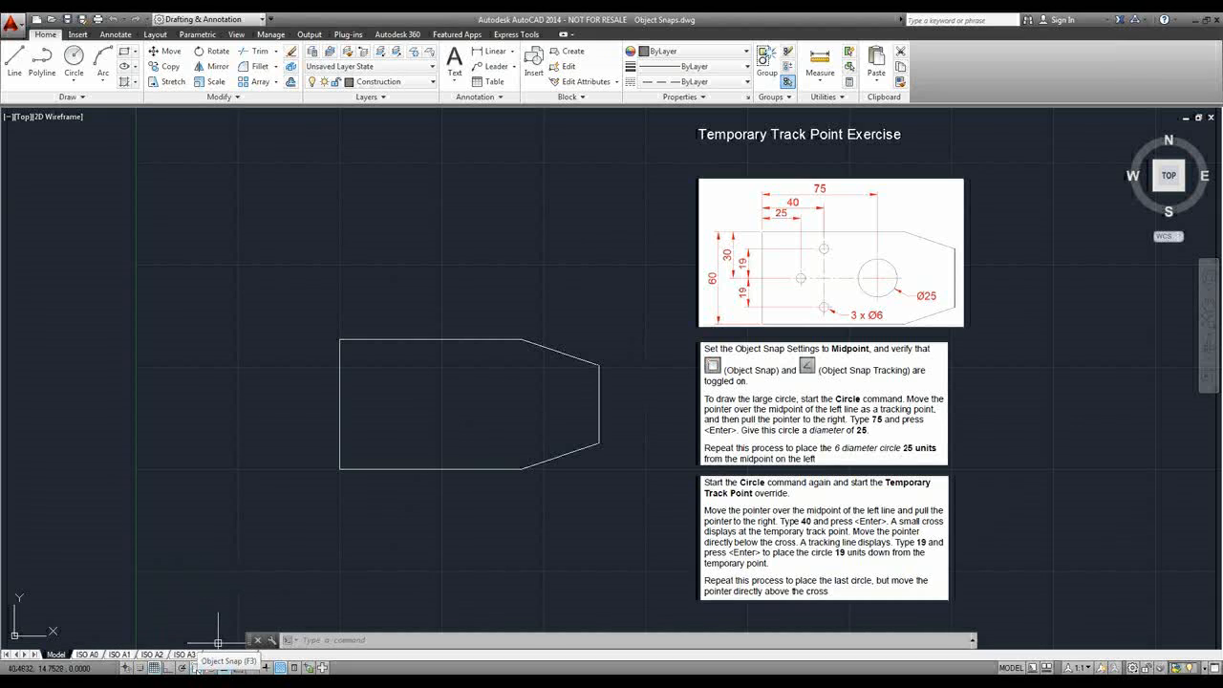
# - Limit the running object snaps to Midpoint only, keeping Object Snap and Object Snap Tracking on
pyautogui.rightClick(195, 667)
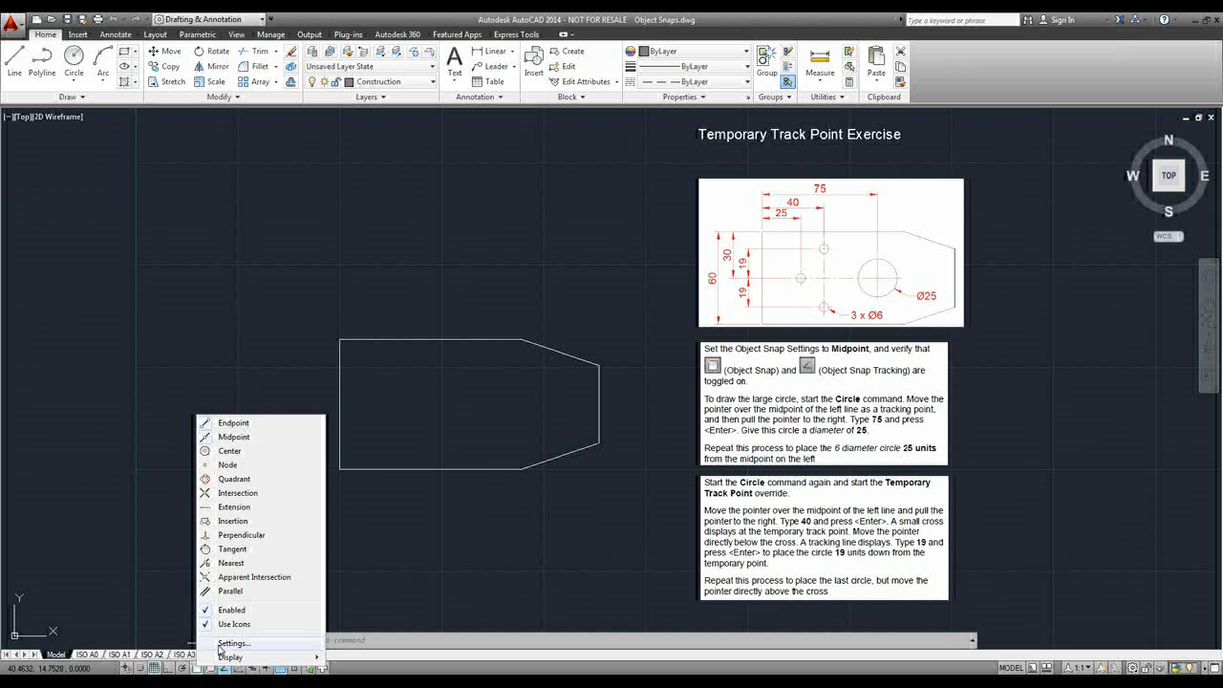
pyautogui.rightClick(198, 666)
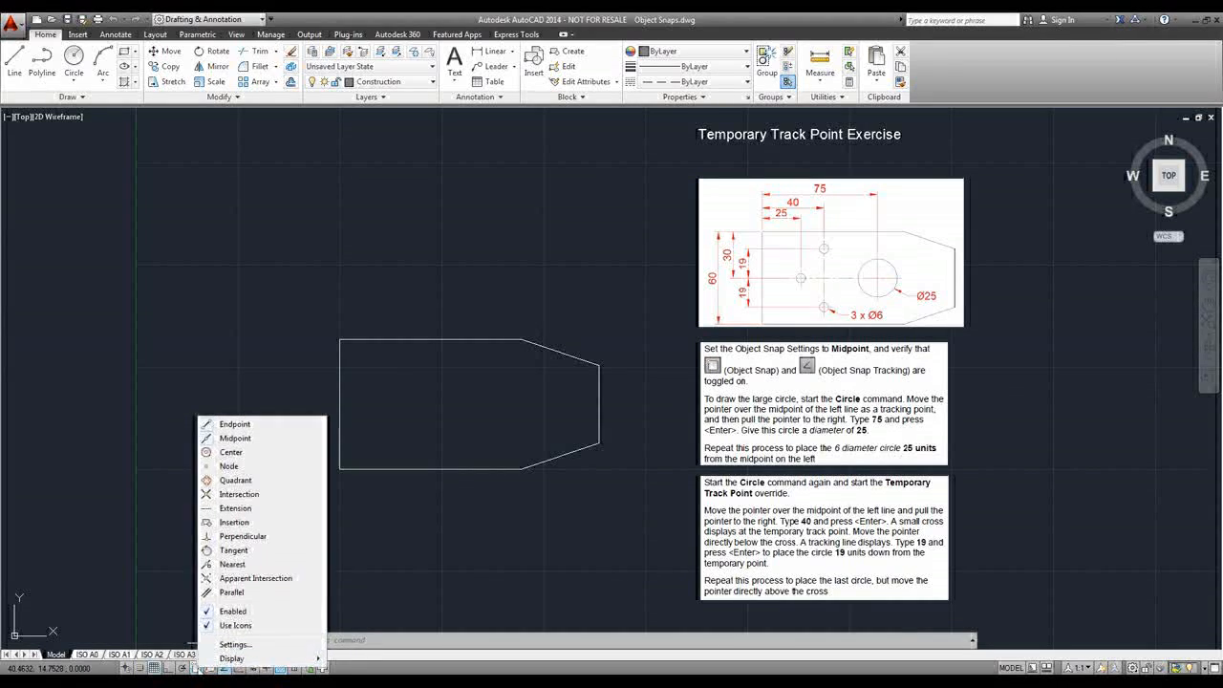
pyautogui.click(229, 646)
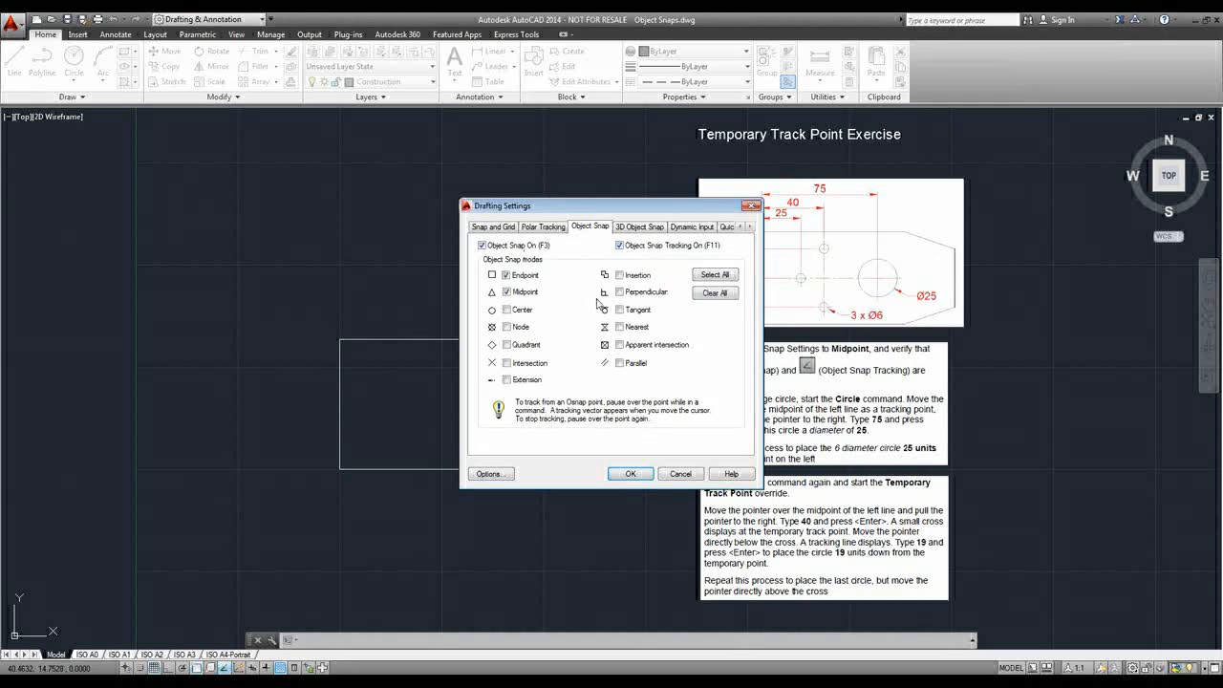
pyautogui.moveTo(588, 207); pyautogui.dragTo(418, 197)
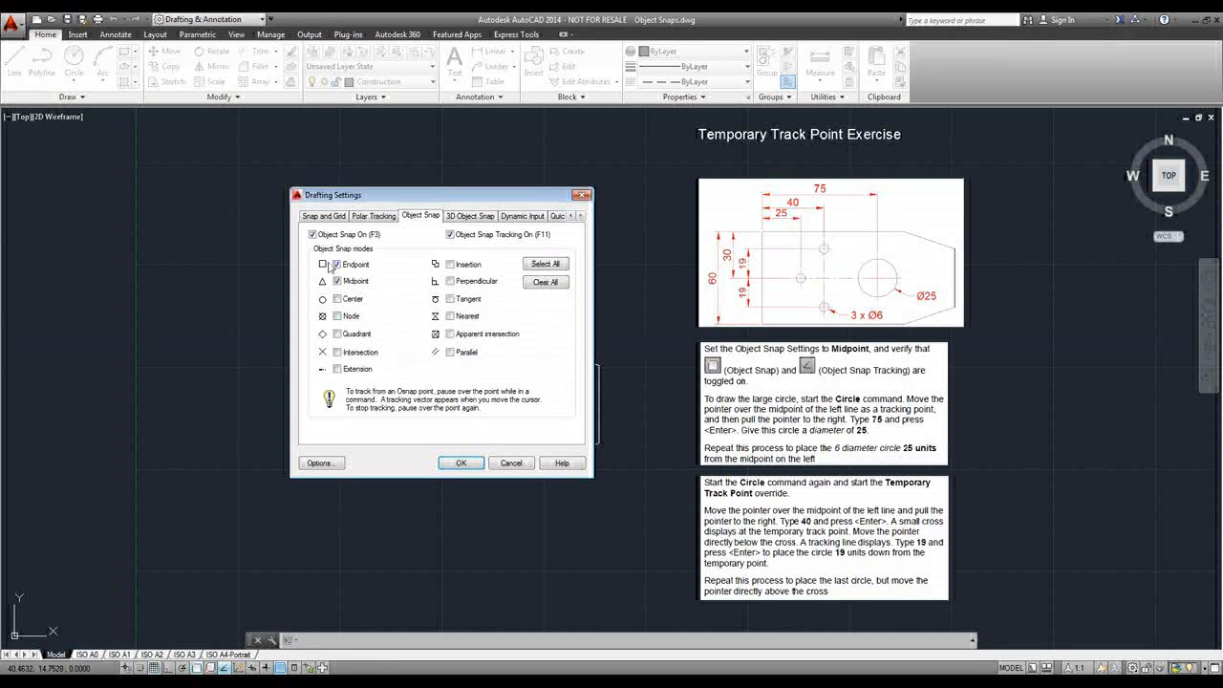
pyautogui.click(337, 264)
pyautogui.click(336, 281)
pyautogui.click(464, 462)
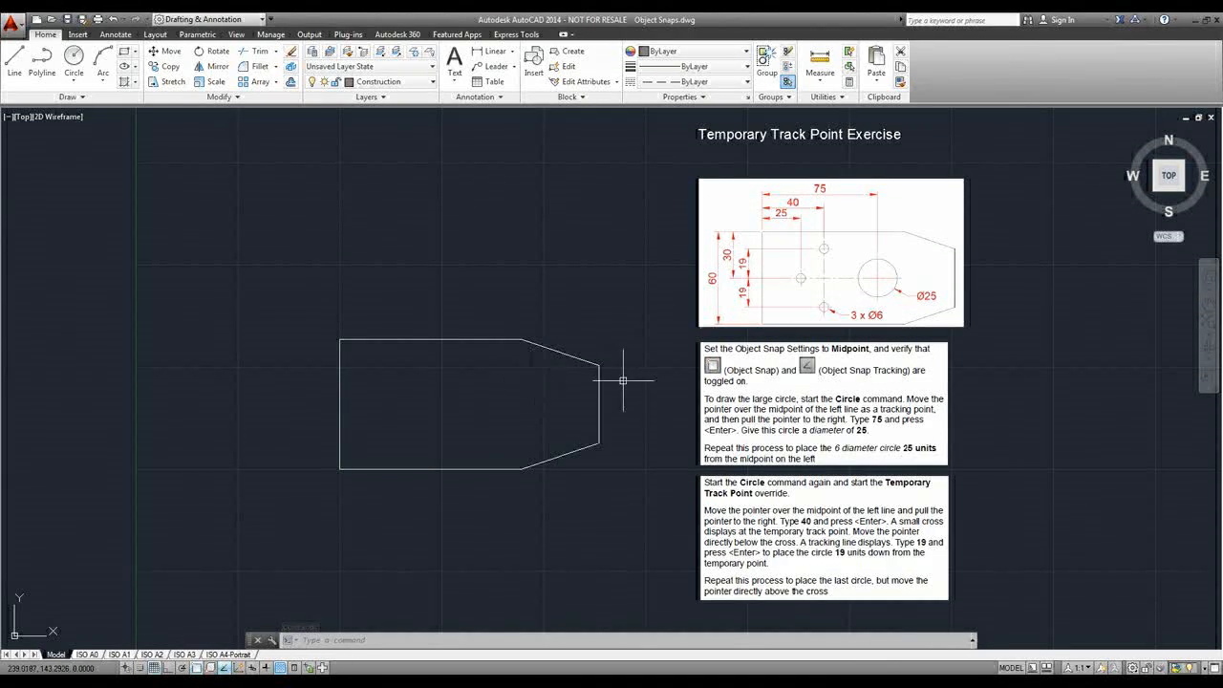
# - Draw a circle of diameter 25 centered 75 units to the right of the midpoint of the plate's left edge
pyautogui.click(71, 83)
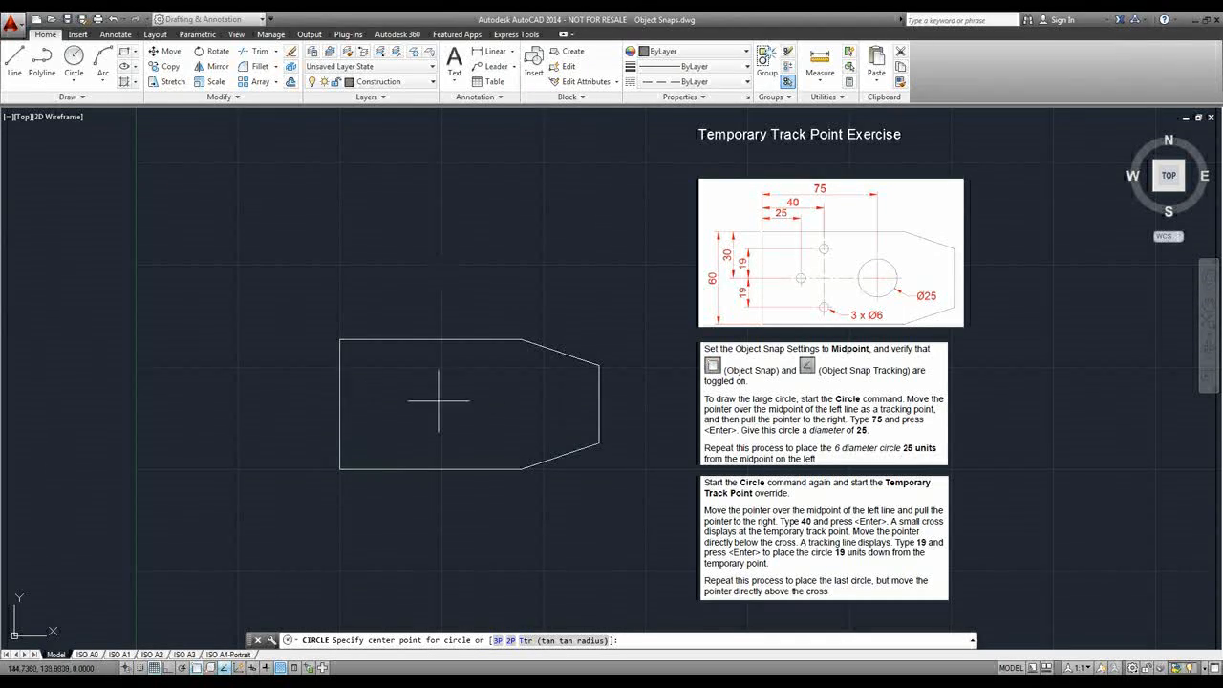
pyautogui.moveTo(345, 403)
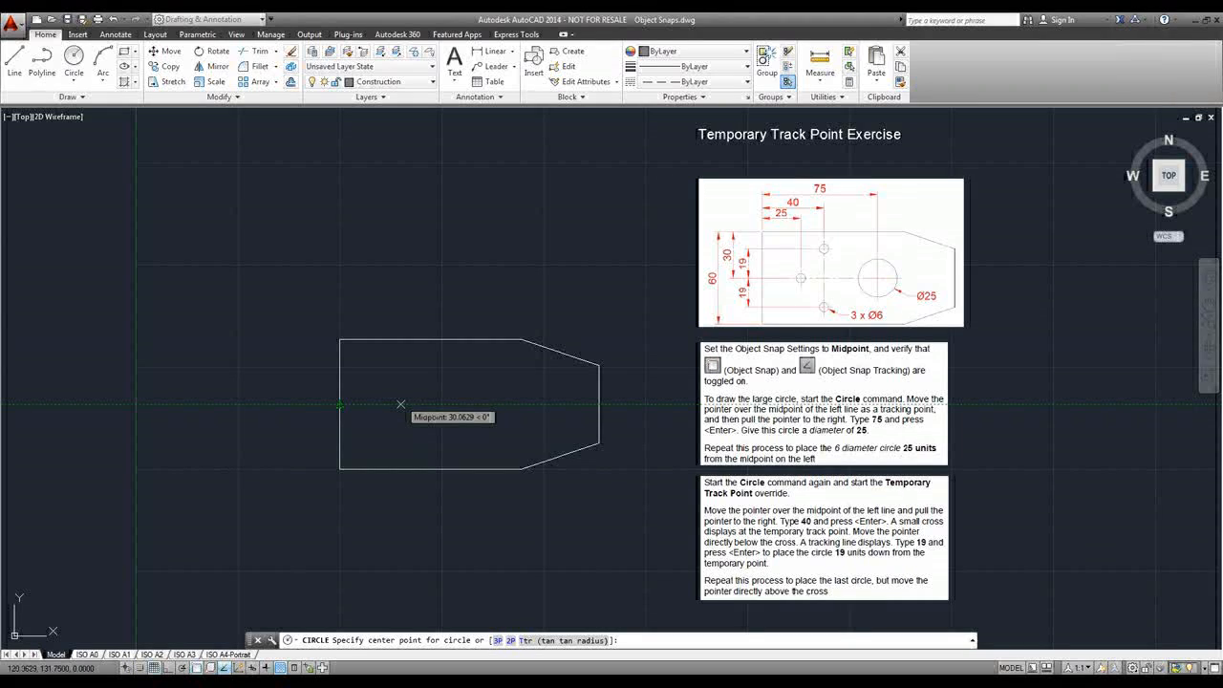
pyautogui.write('75')
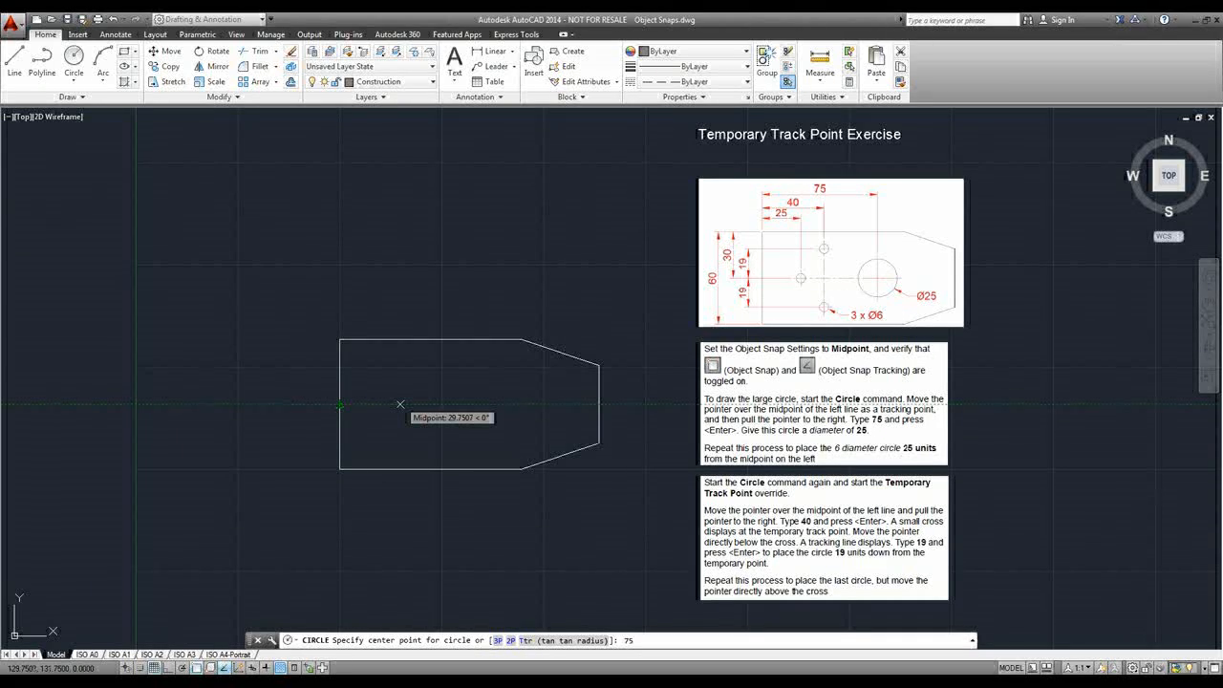
pyautogui.press('Return')
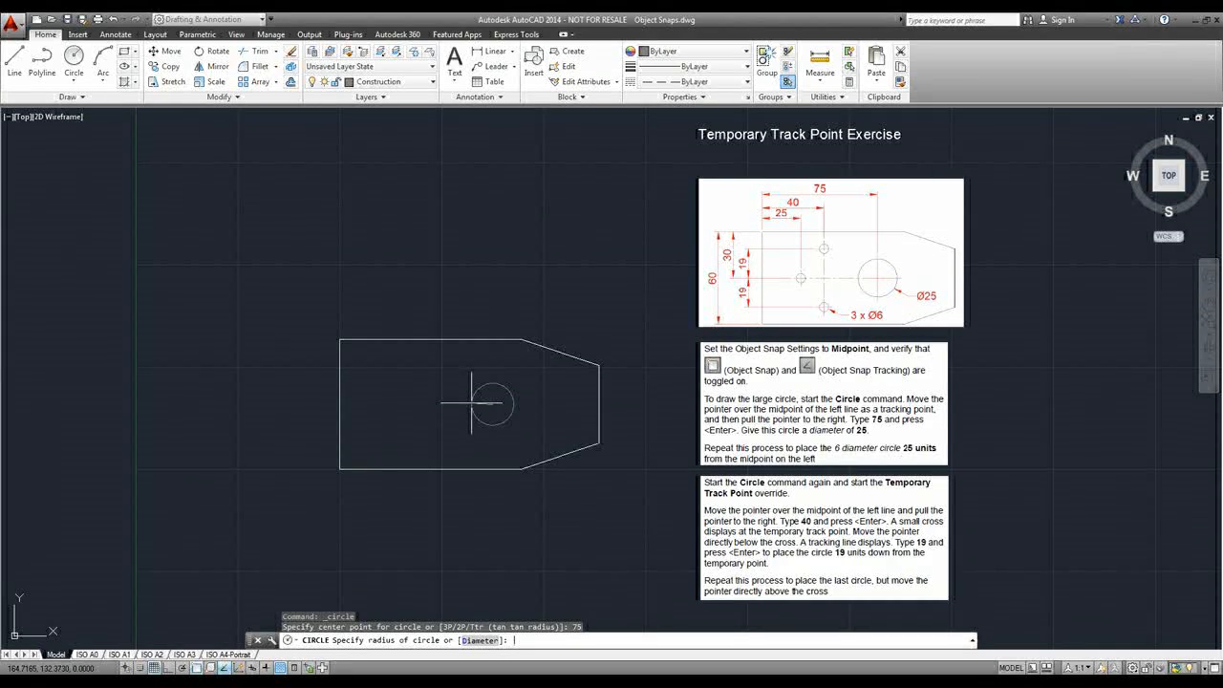
pyautogui.write('d')
pyautogui.press('Return')
pyautogui.write('25')
pyautogui.press('Return')
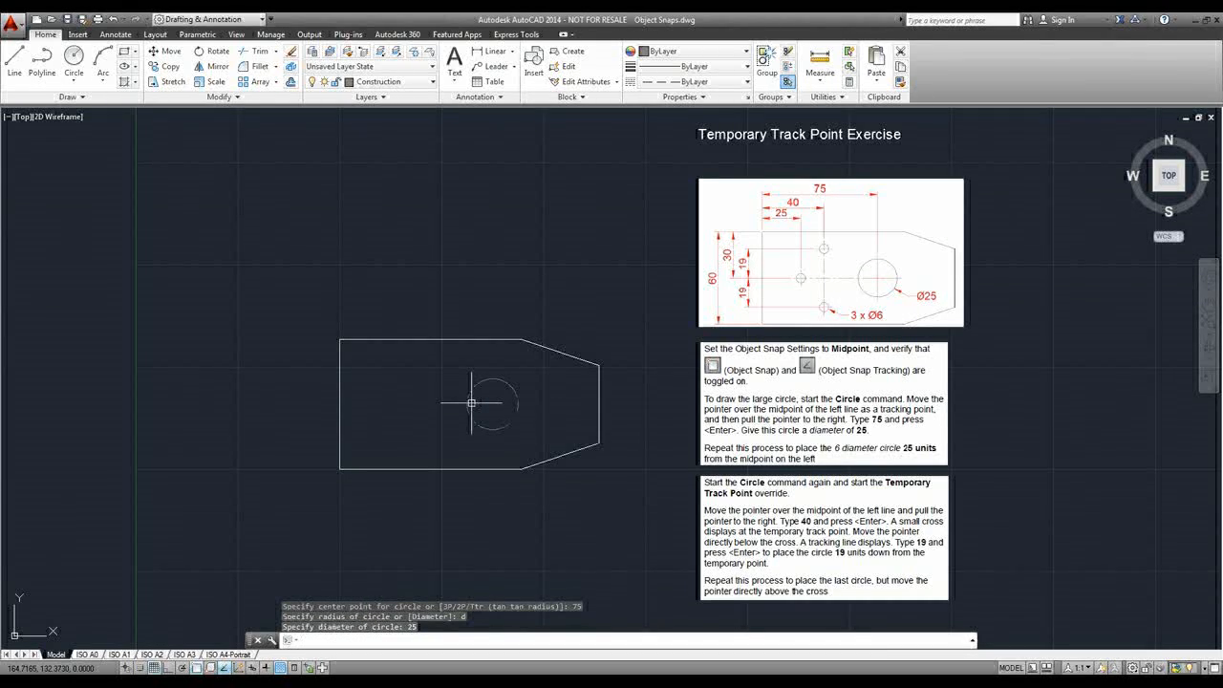
# - Move the large circle to the Object layer
pyautogui.click(532, 445)
pyautogui.click(490, 393)
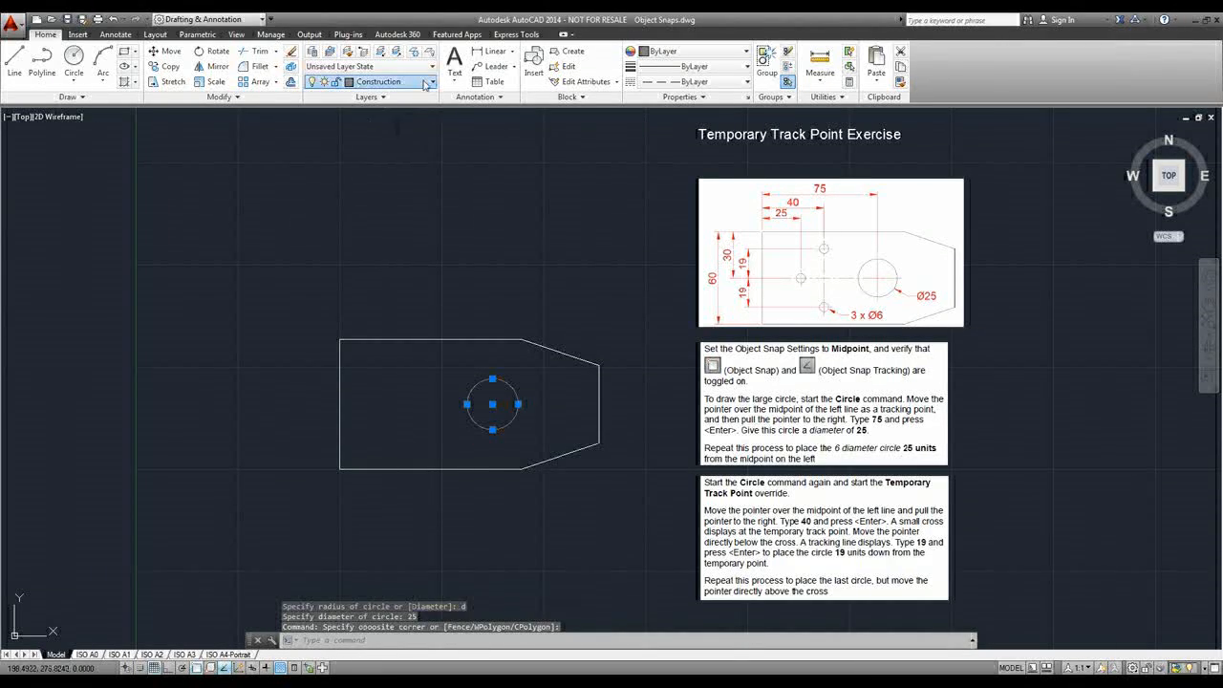
pyautogui.click(402, 83)
pyautogui.click(385, 281)
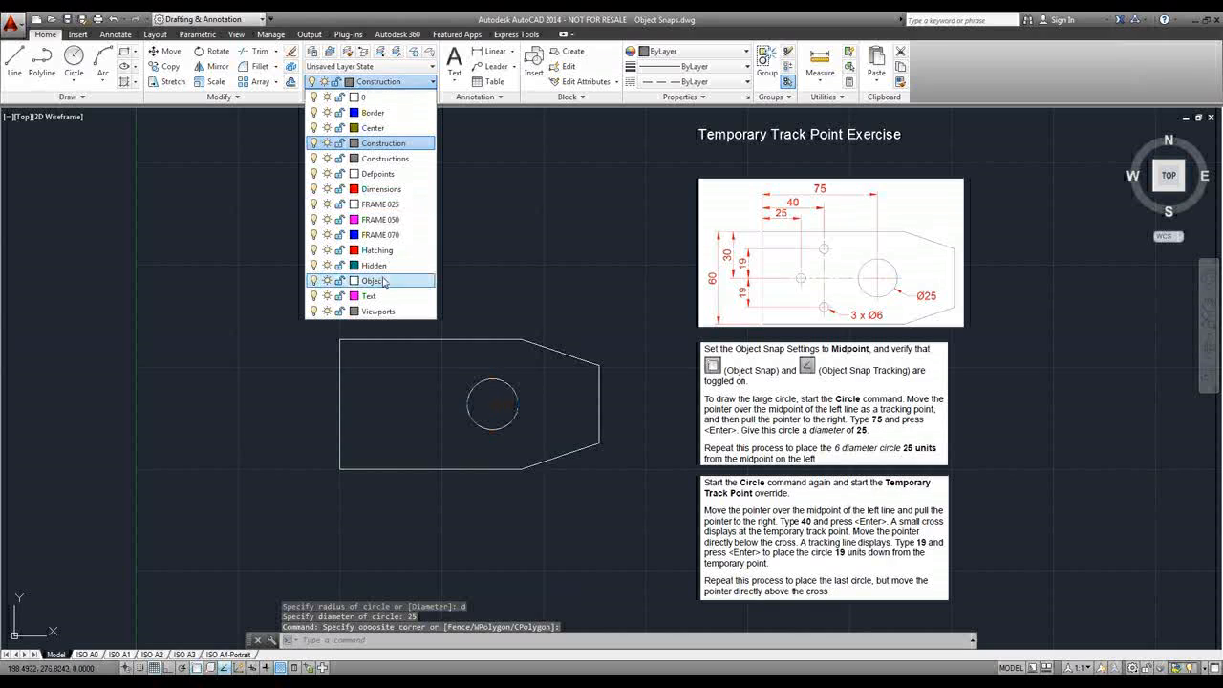
pyautogui.press('Escape')
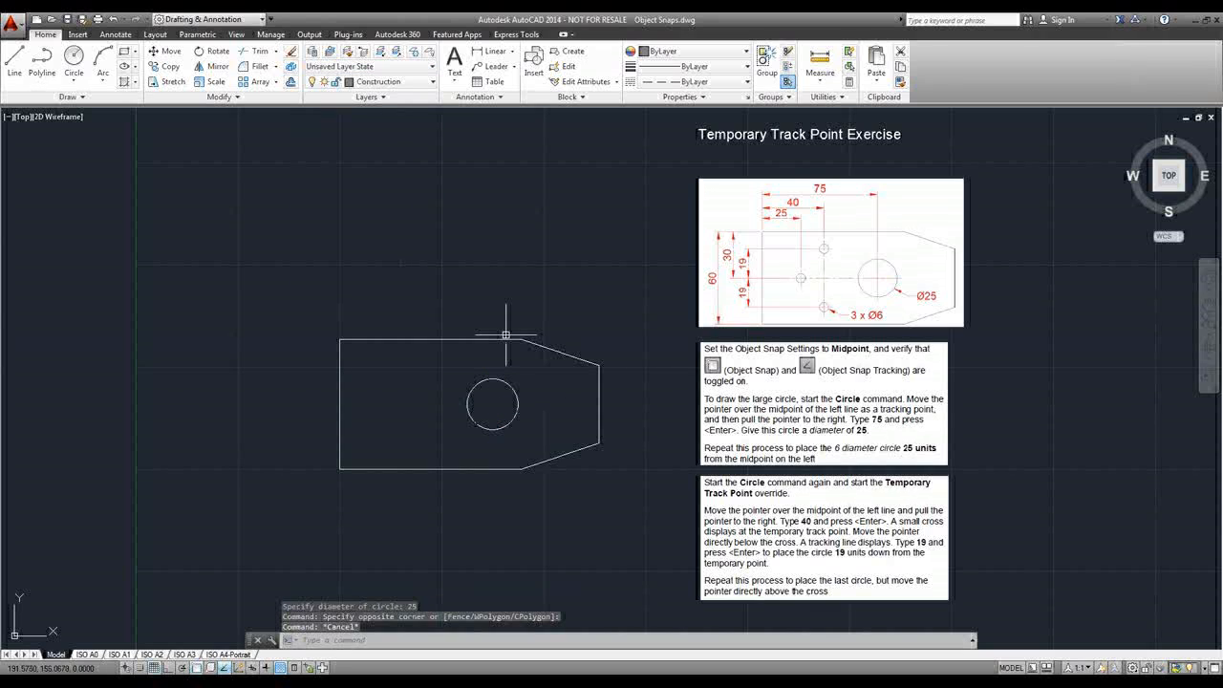
# - Make Object the current layer with nothing selected
pyautogui.click(505, 337)
pyautogui.press('Escape')
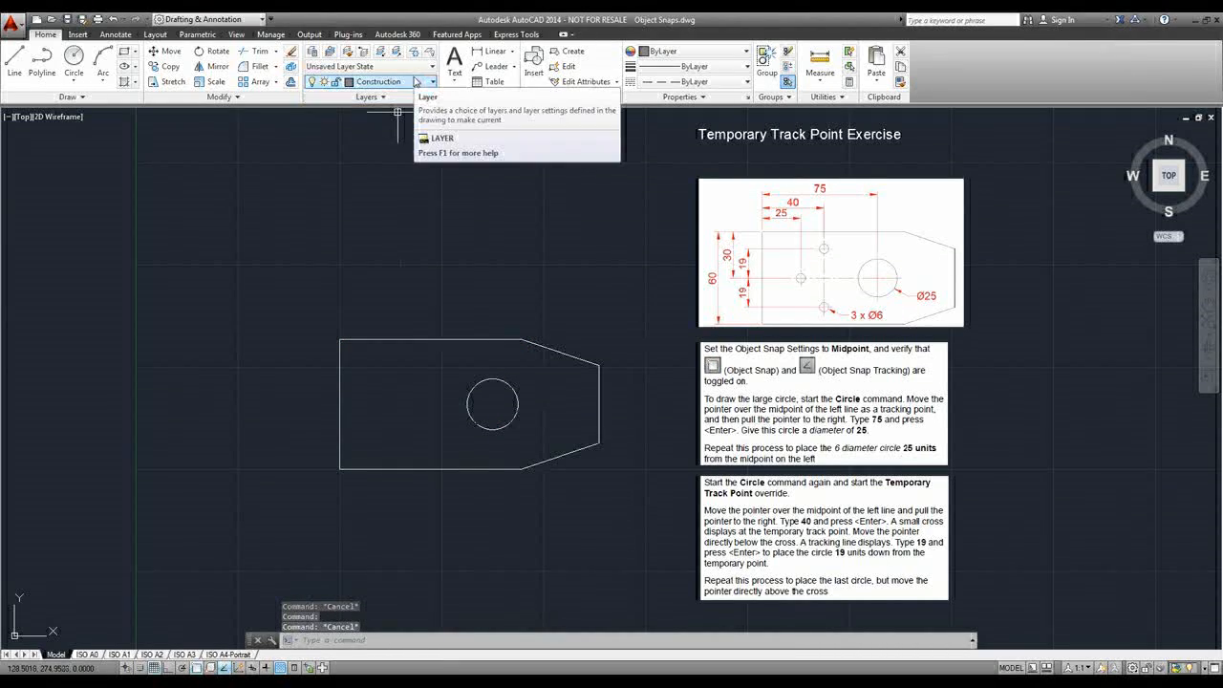
pyautogui.click(411, 81)
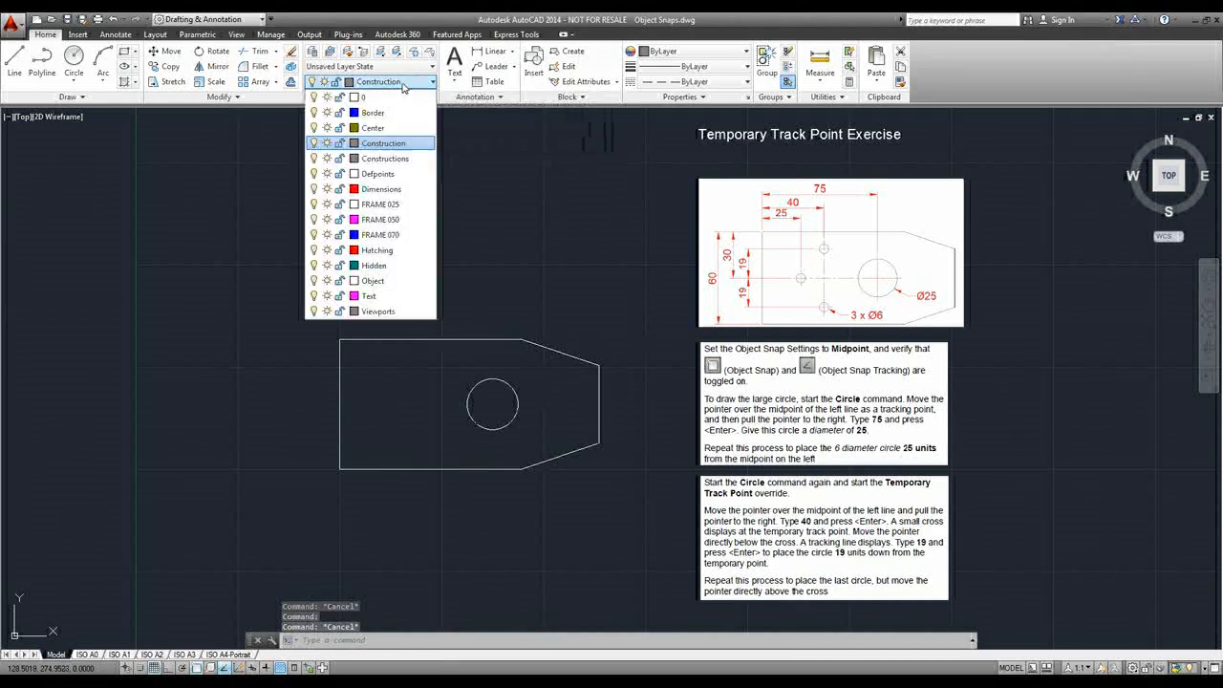
pyautogui.click(371, 281)
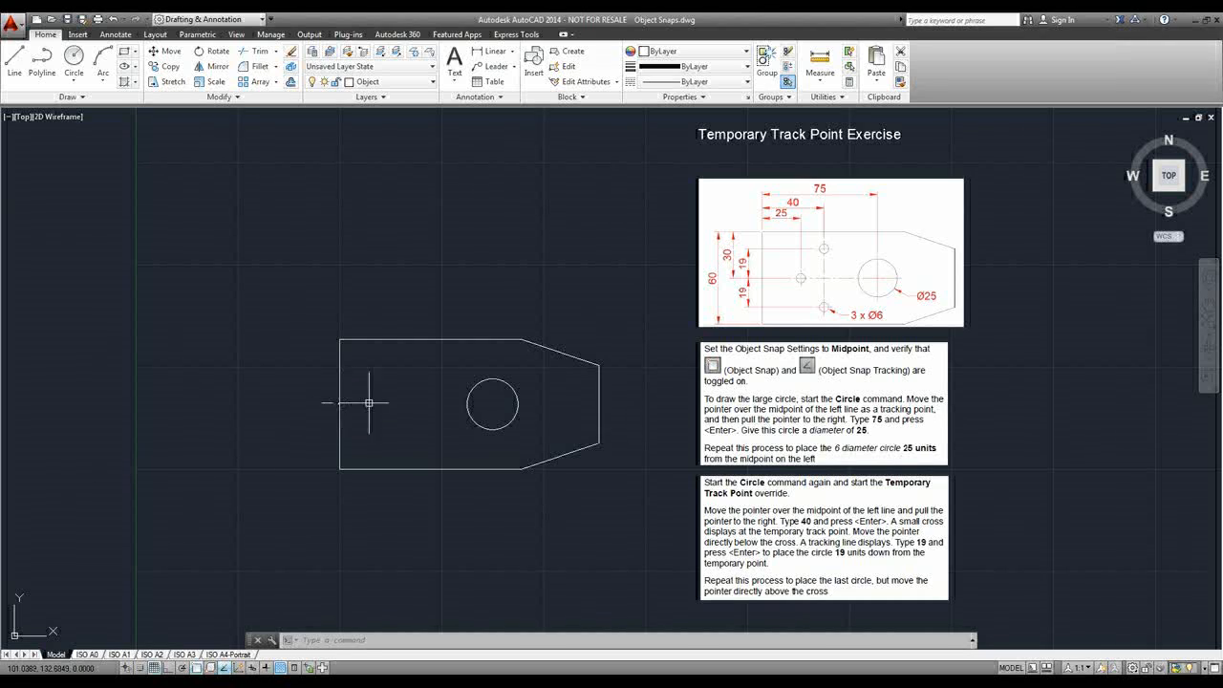
# - Start a circle and set a temporary track point 40 units to the right of the left edge's midpoint
pyautogui.click(72, 67)
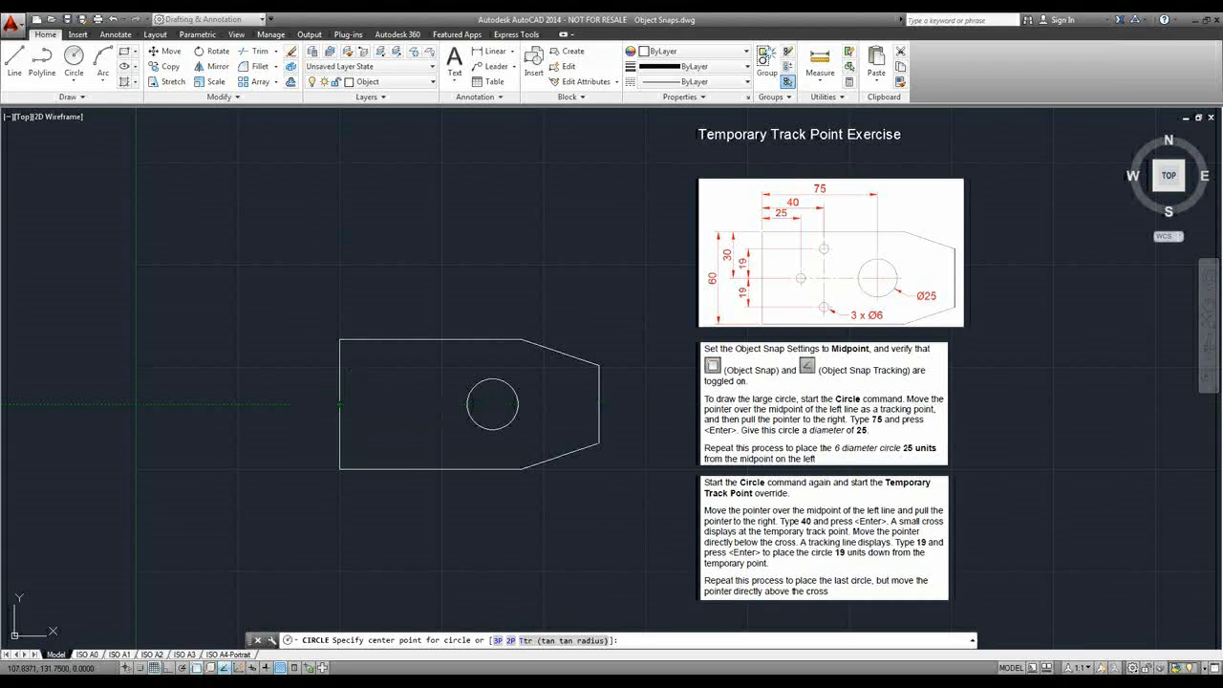
pyautogui.press('Escape')
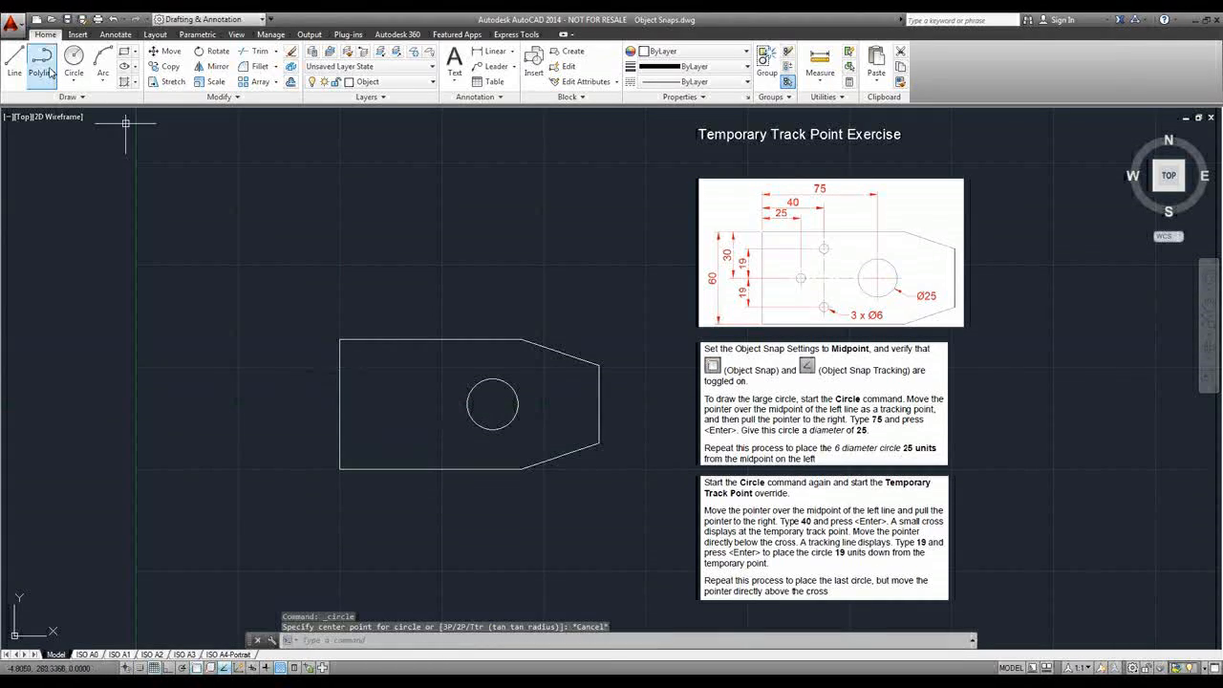
pyautogui.click(73, 55)
pyautogui.click(78, 79)
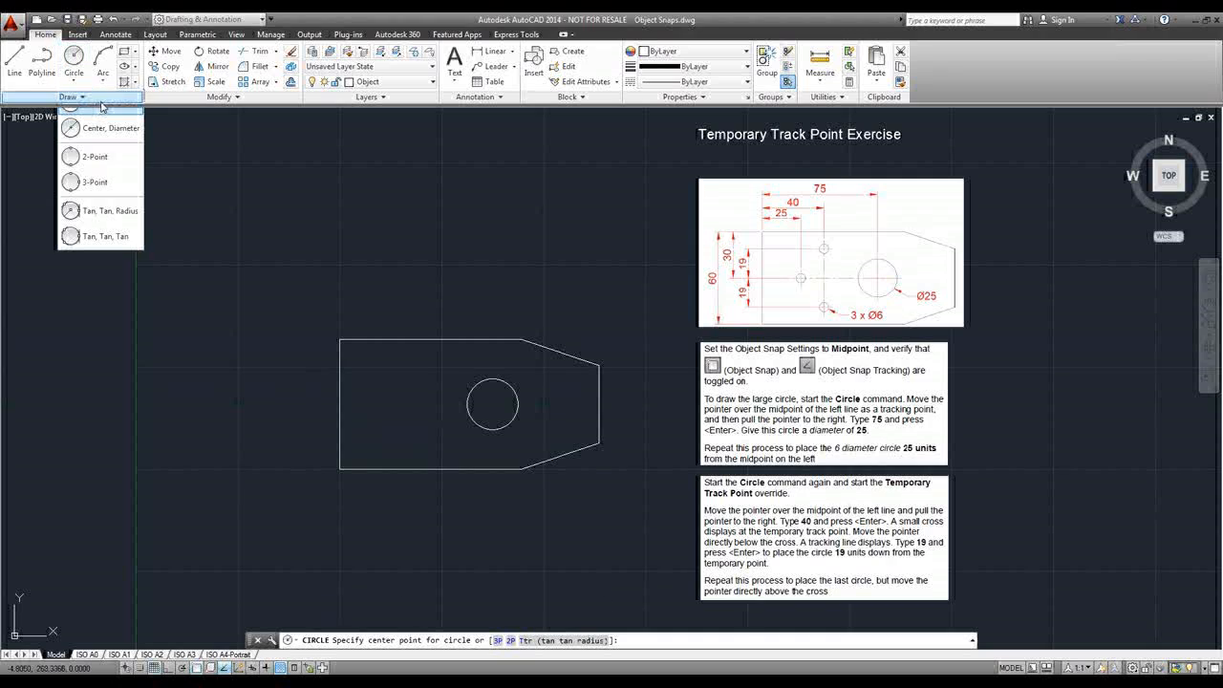
pyautogui.click(103, 102)
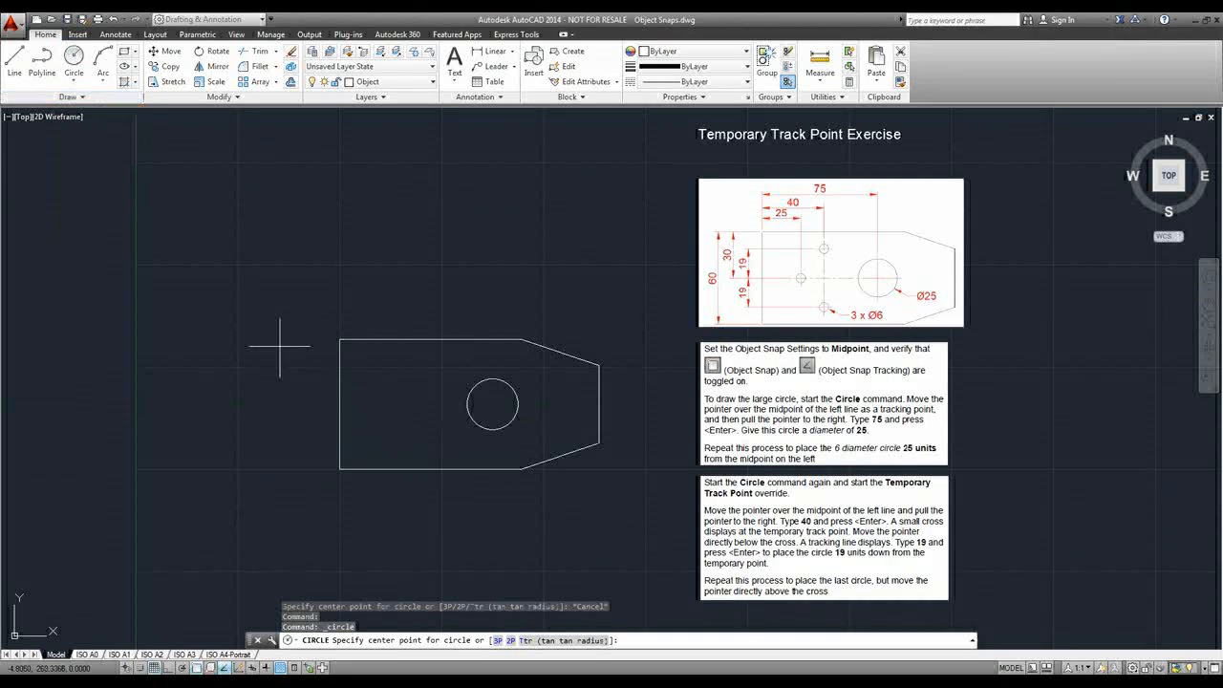
pyautogui.keyDown('shift'); pyautogui.rightClick(357, 393); pyautogui.keyUp('shift')
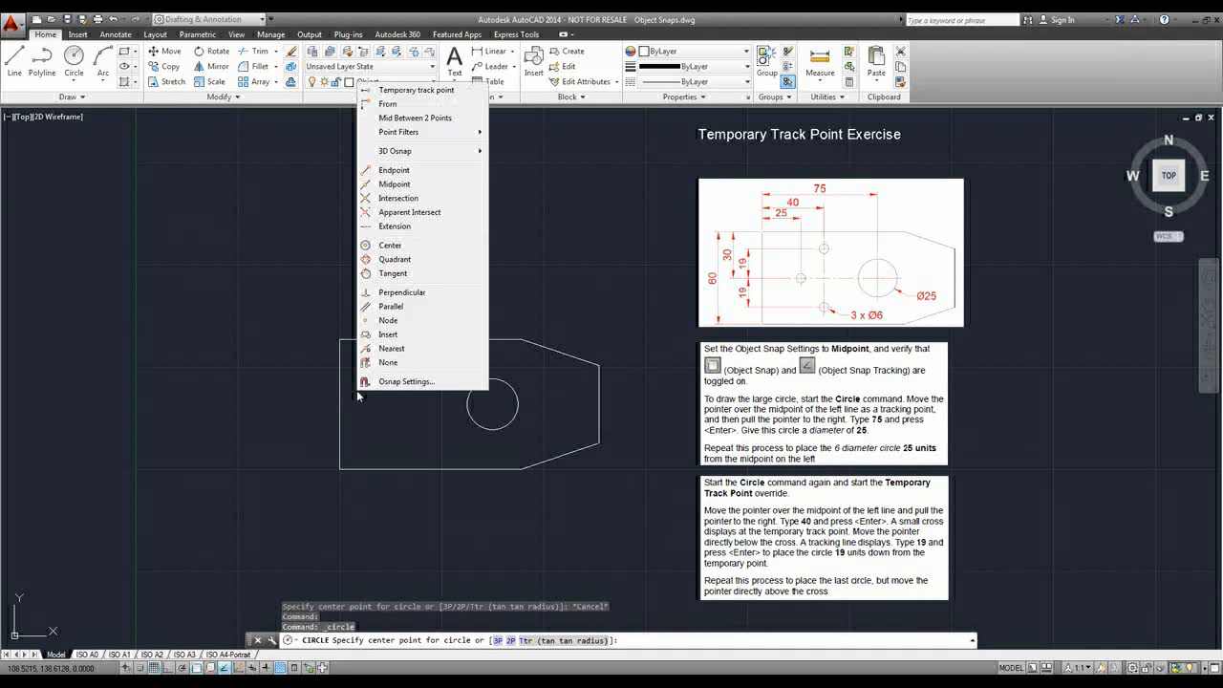
pyautogui.click(425, 92)
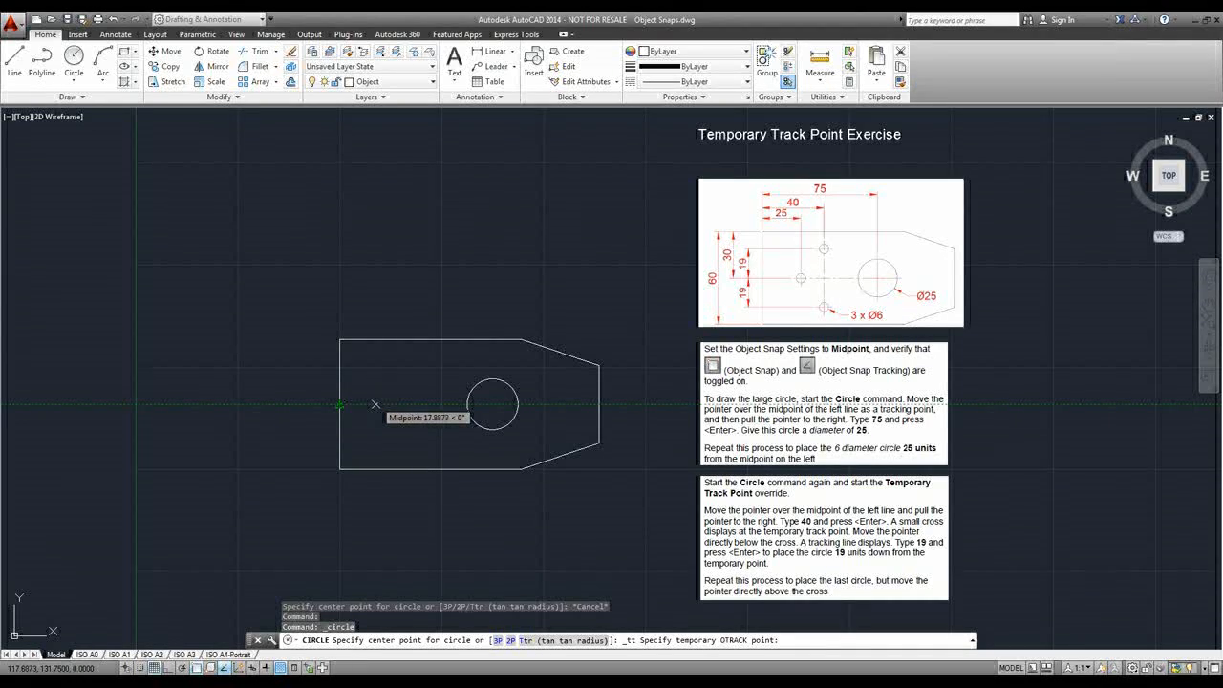
pyautogui.write('40')
pyautogui.press('Return')
pyautogui.press('Return')
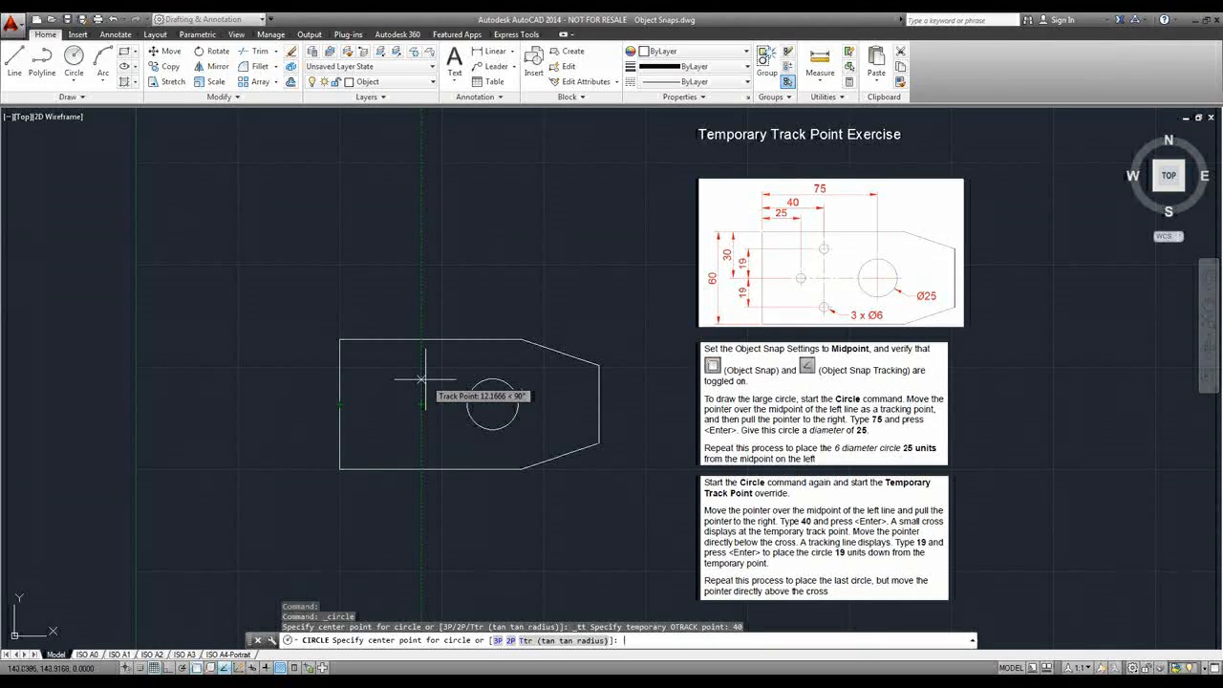
# - Center the circle 19 units directly above the temporary track point and give it a diameter of 6
pyautogui.write('19')
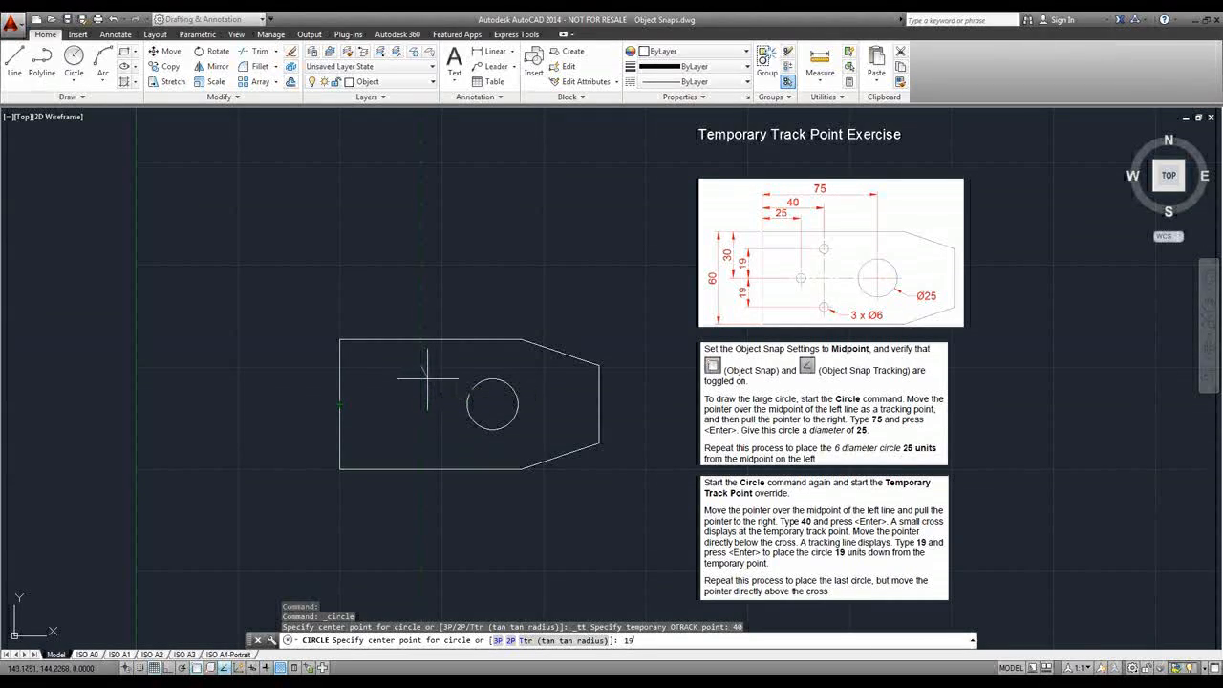
pyautogui.press('Return')
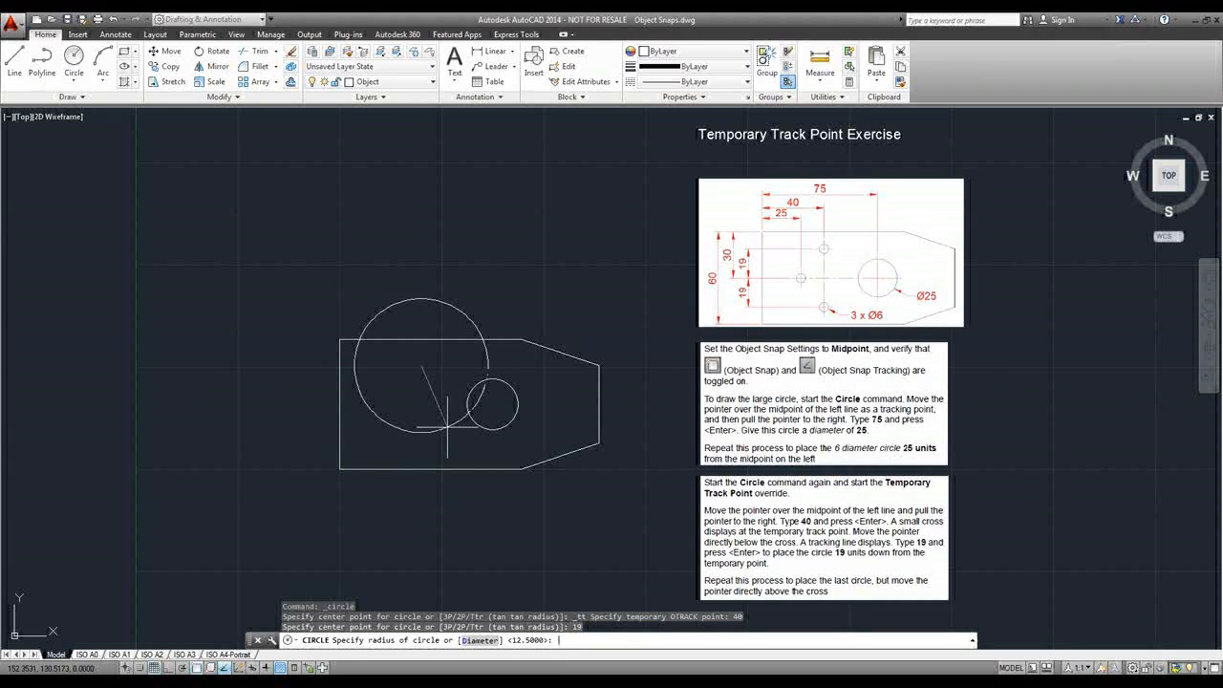
pyautogui.write('d')
pyautogui.press('Return')
pyautogui.write('6')
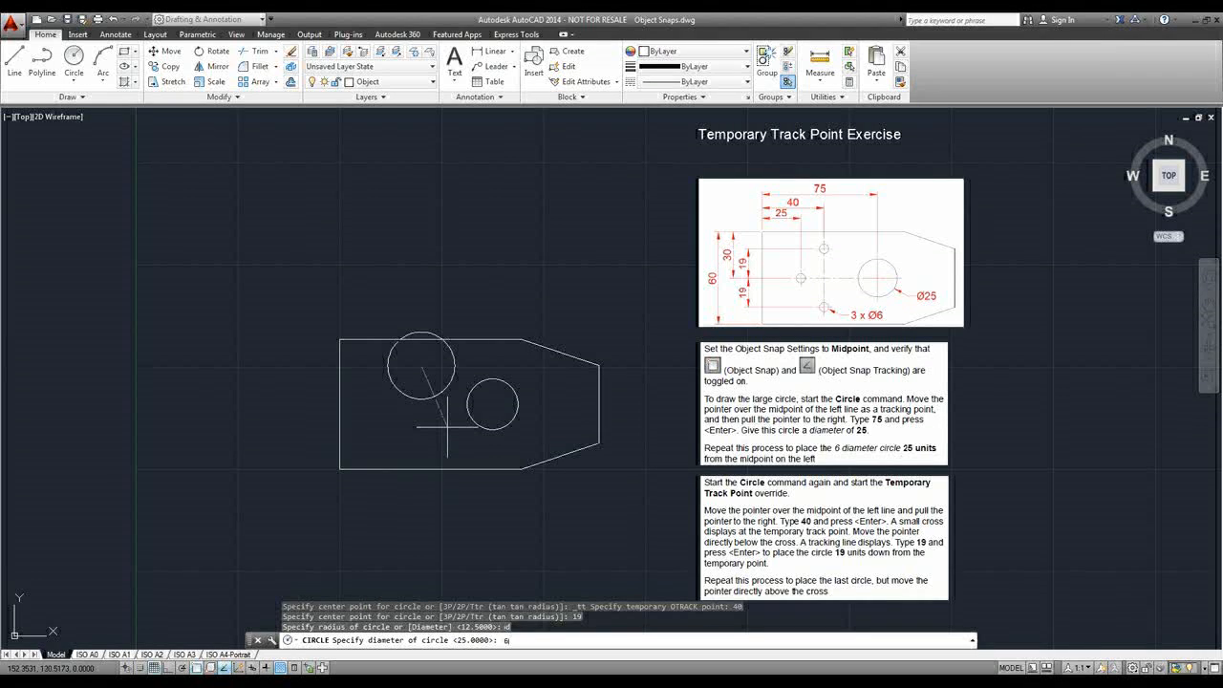
pyautogui.press('Return')
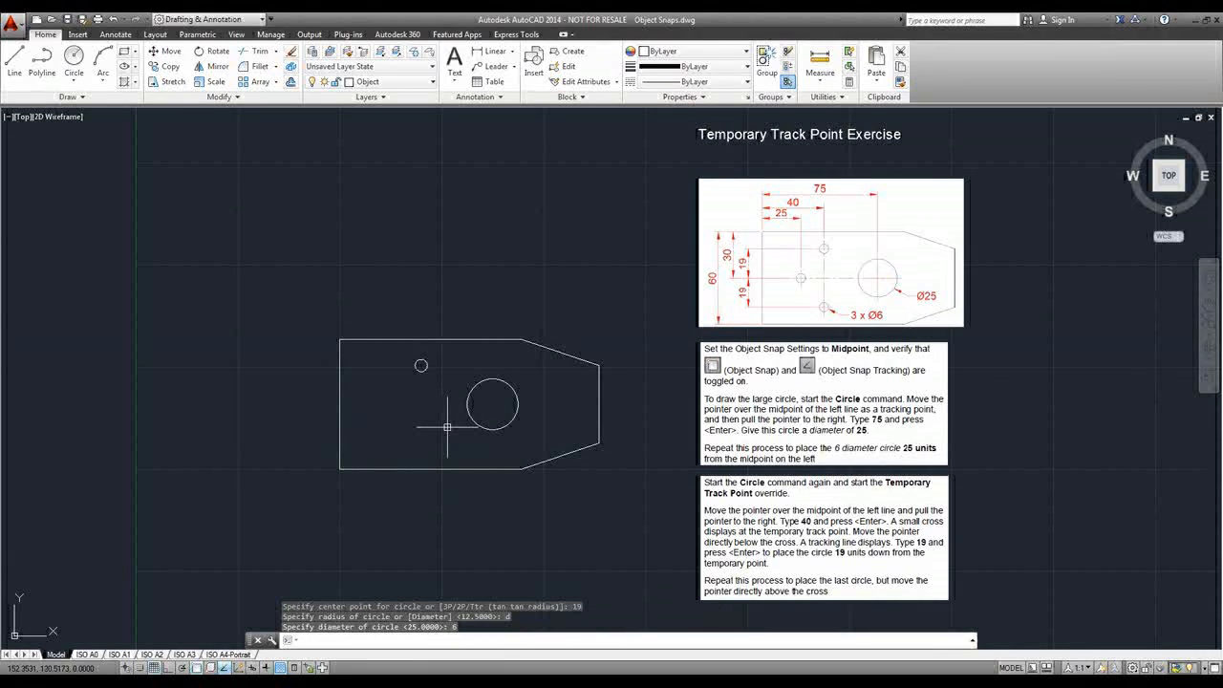